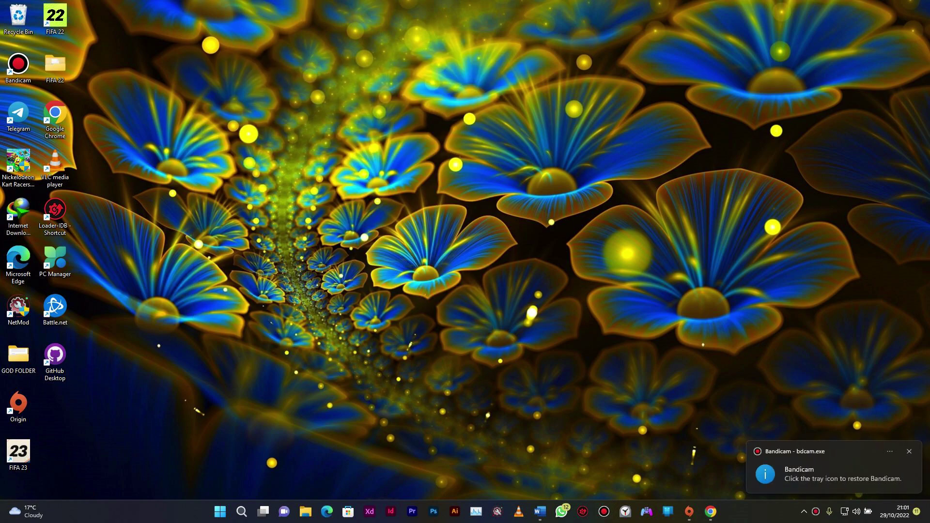
Close the YouTube background-noise tutorial tab and maximize Chrome on a New Tab page.
click(710, 512)
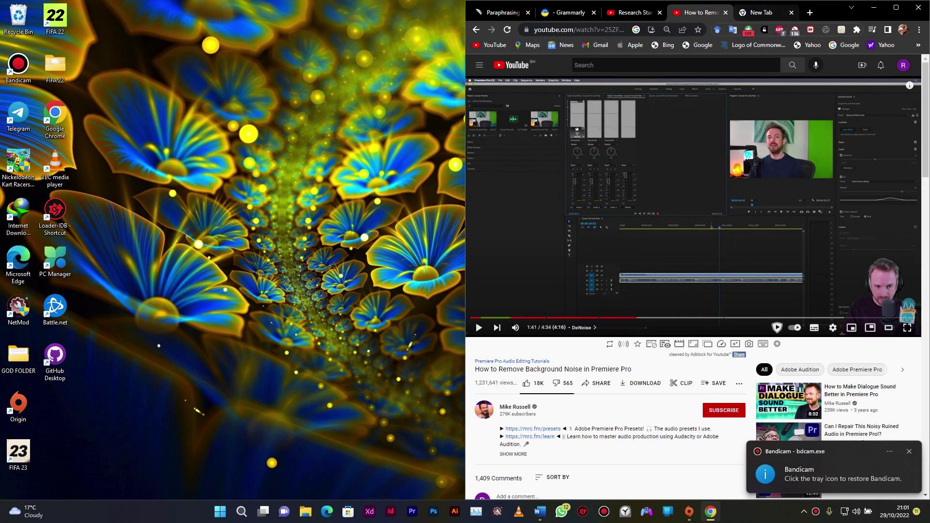
click(725, 12)
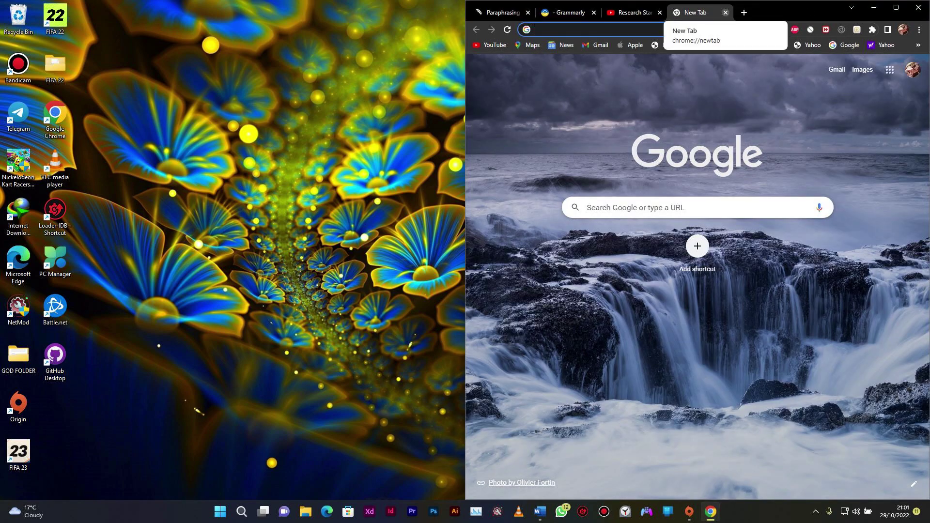
click(896, 7)
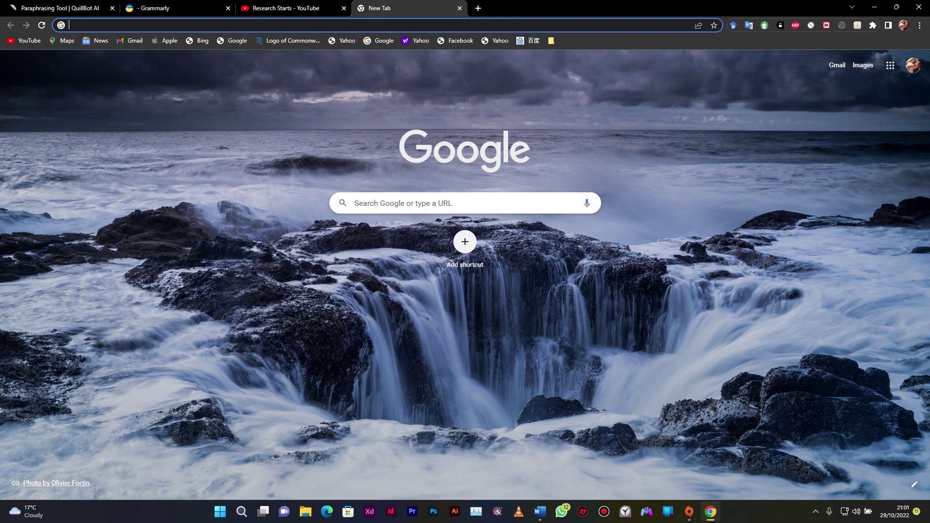
Search the web for 'Google scholar' and go to the Google Scholar home page.
text(Google sch)
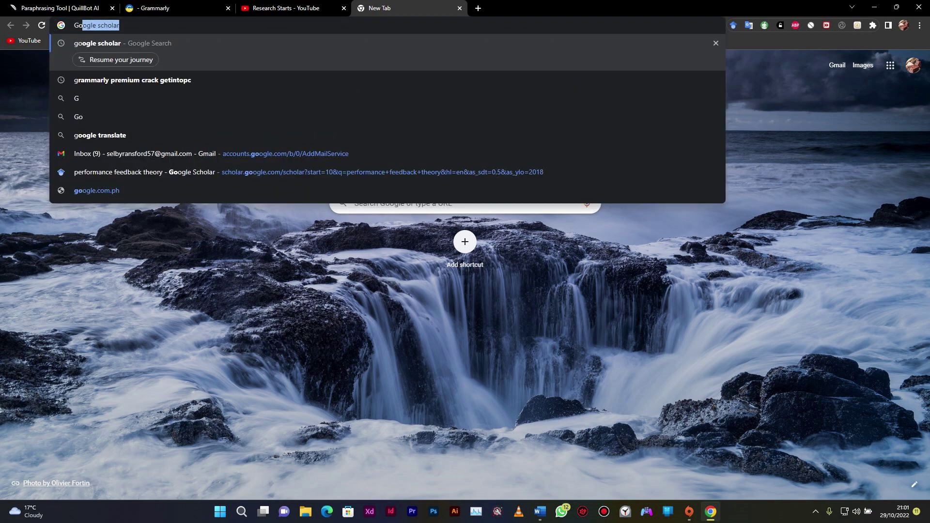
text(olar)
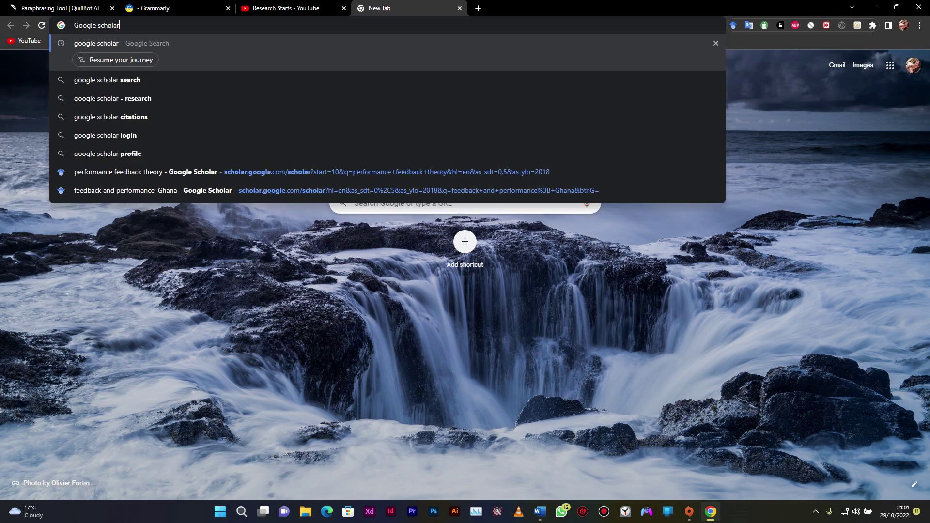
key(Return)
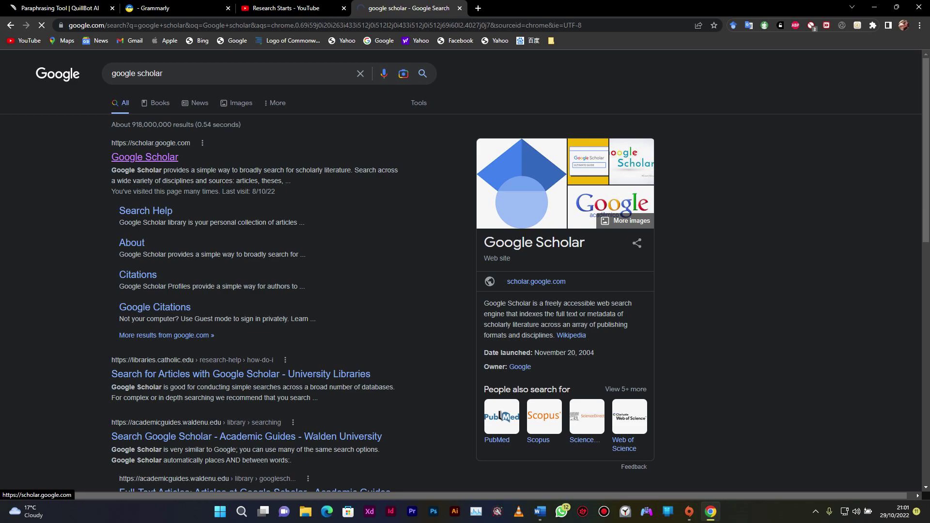
click(145, 157)
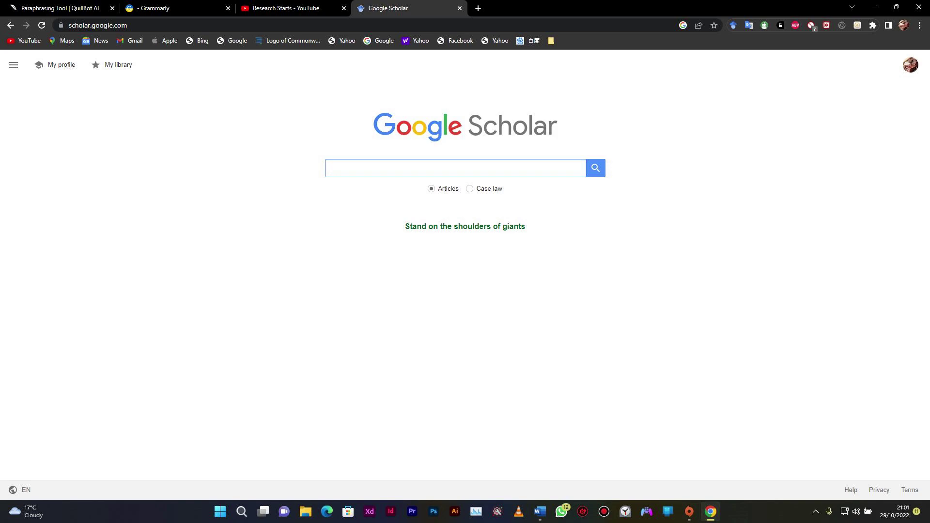
Search Google Scholar for 'Employee performance' and open a blank new tab beside the results.
text(Employee)
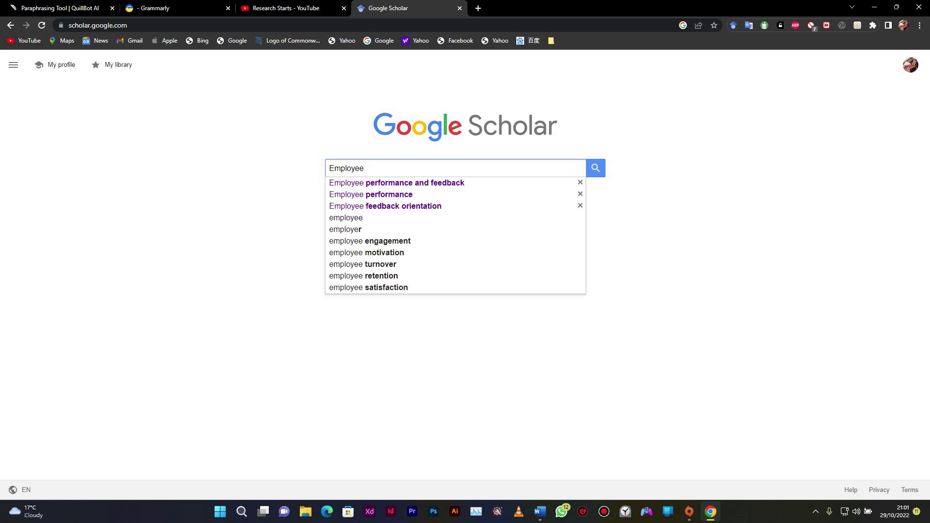
text( performance)
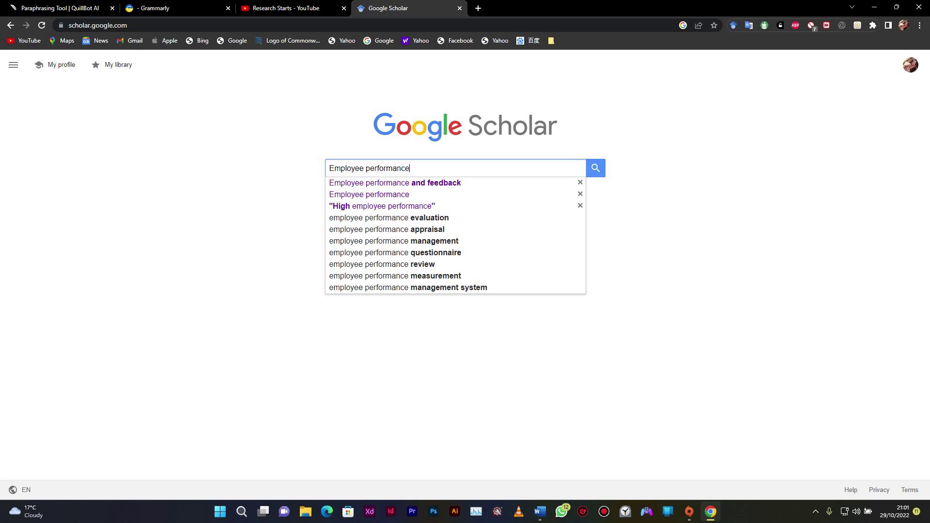
key(Return)
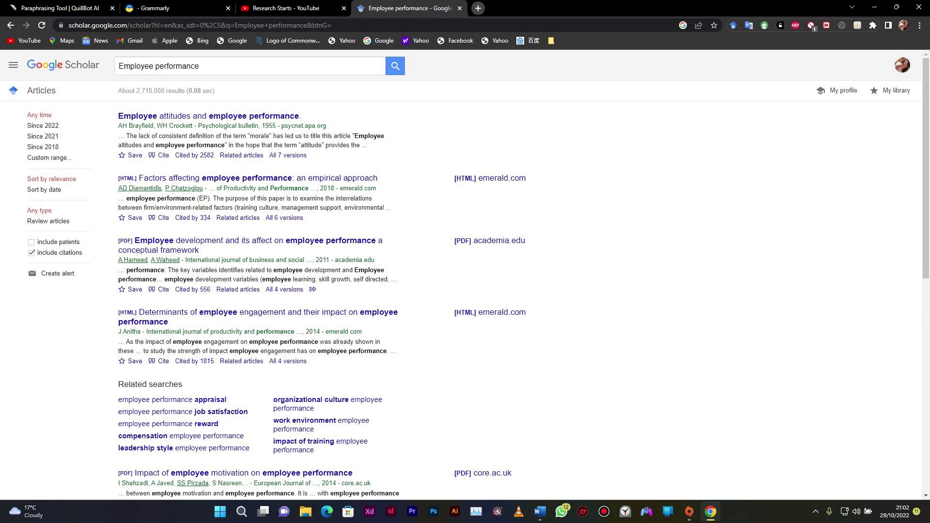
click(478, 8)
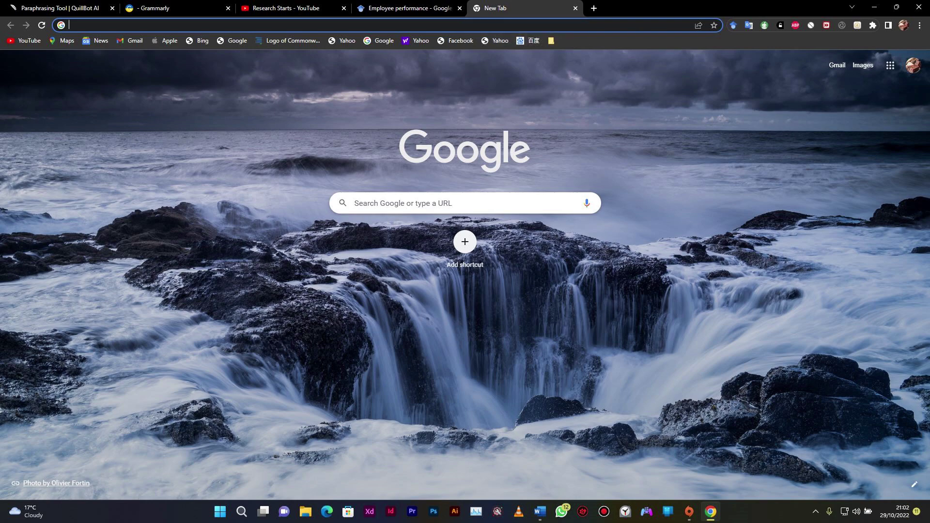
Enter 'UCCSPACE' in the address bar to reach UCC's Theses & Dissertations collection.
key(Down)
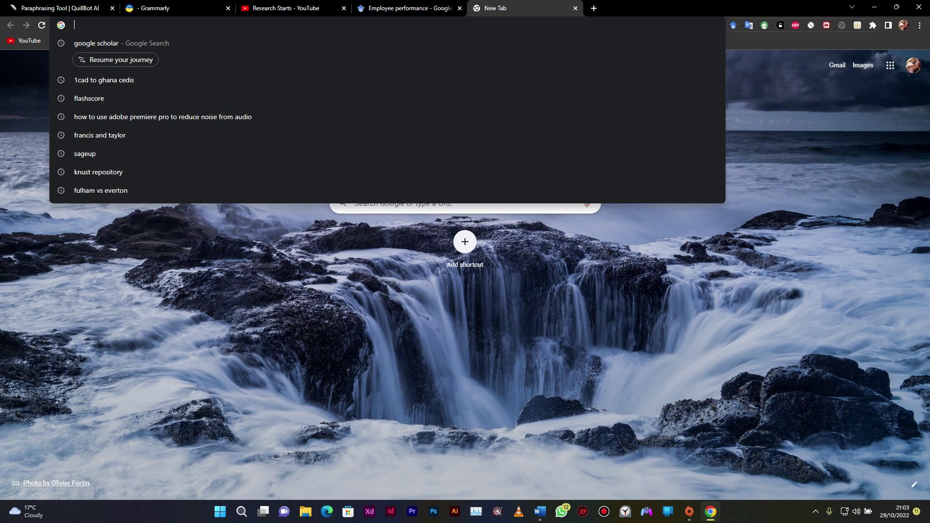
text(UCCSPACE)
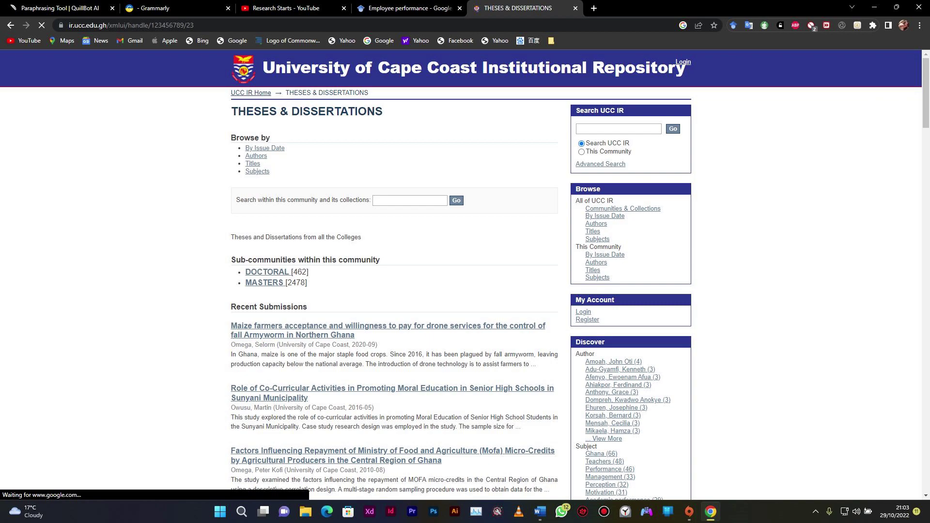
Search the UCC theses collection for 'employee performance' (1591 results), then open a new tab.
scroll(465, 275, down, 2)
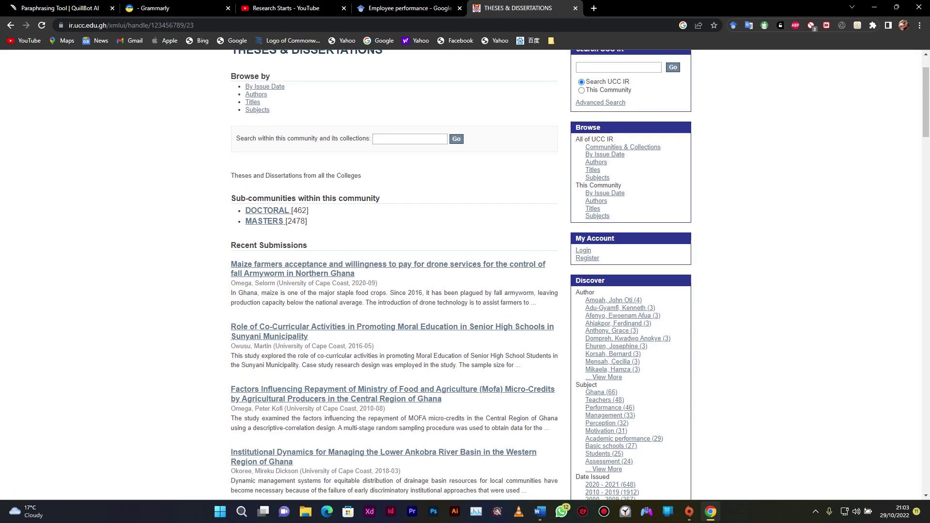
scroll(465, 275, up, 1)
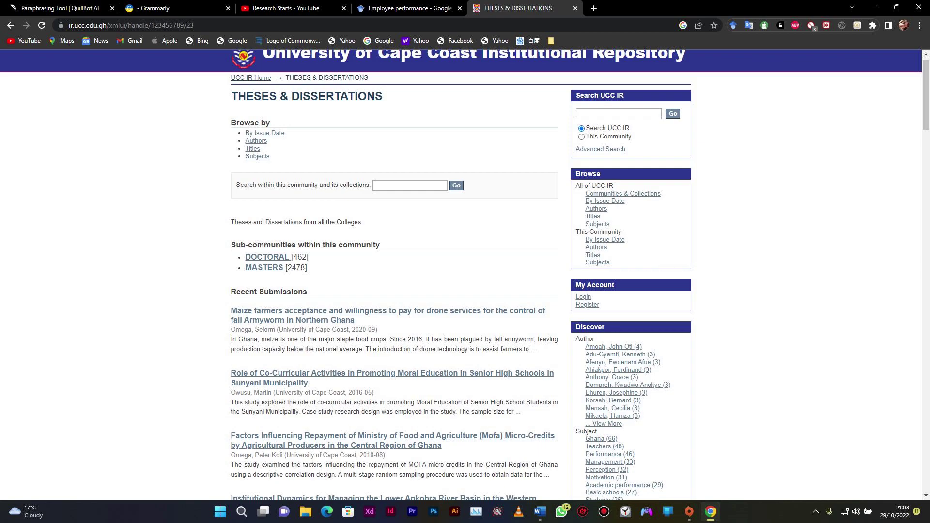
scroll(461, 274, up, 1)
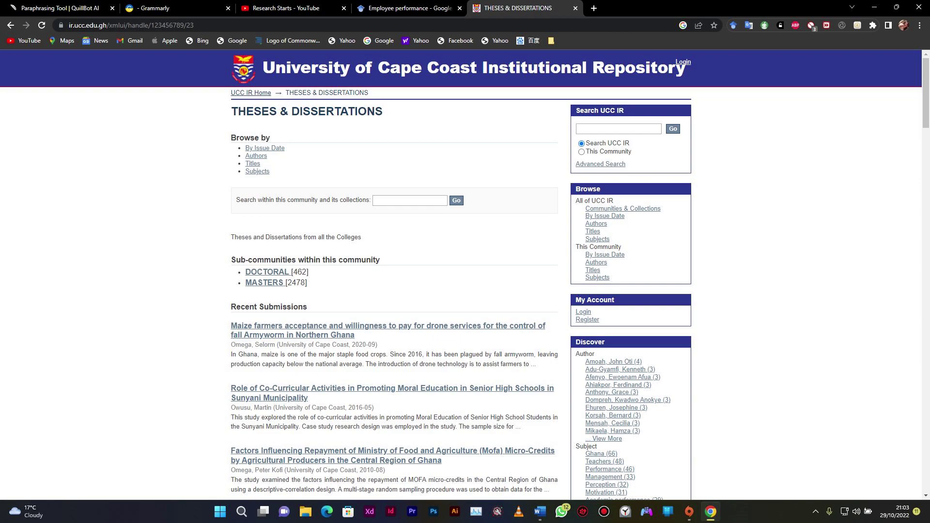
click(410, 201)
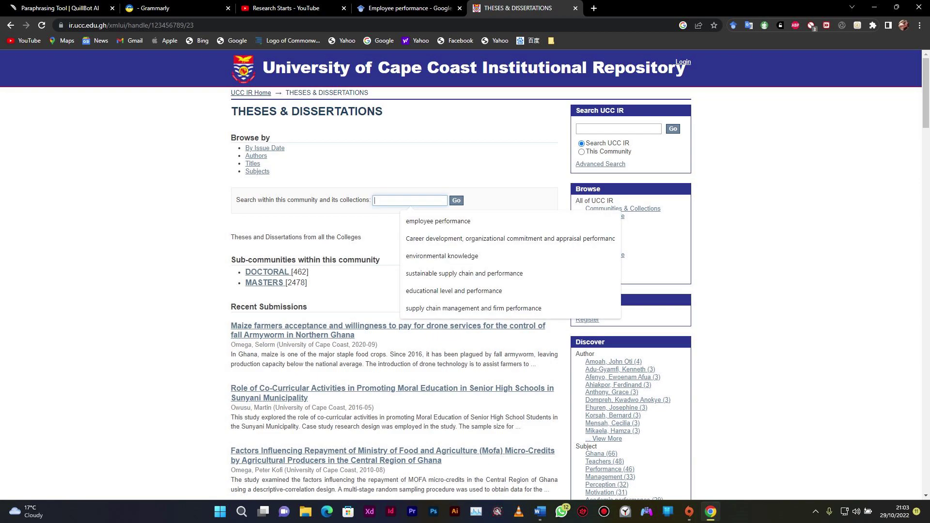
text(e)
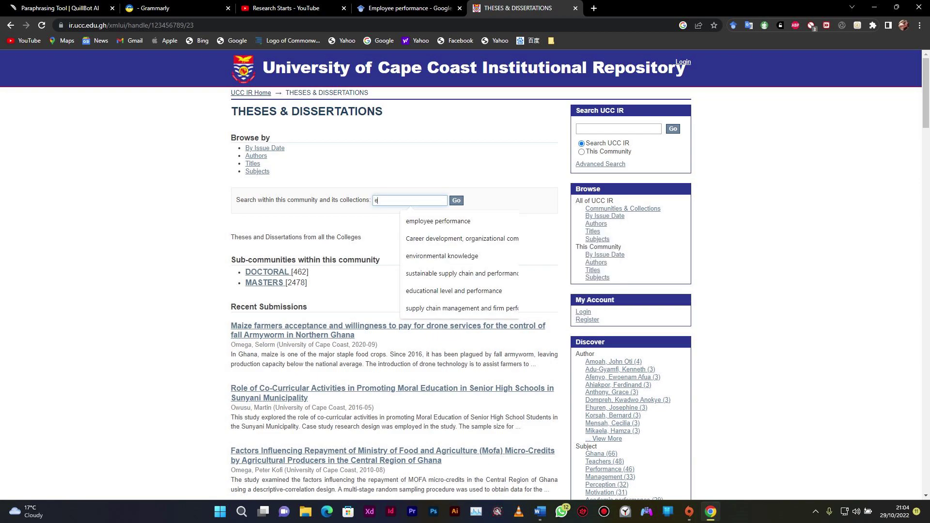
text(mployee performacne)
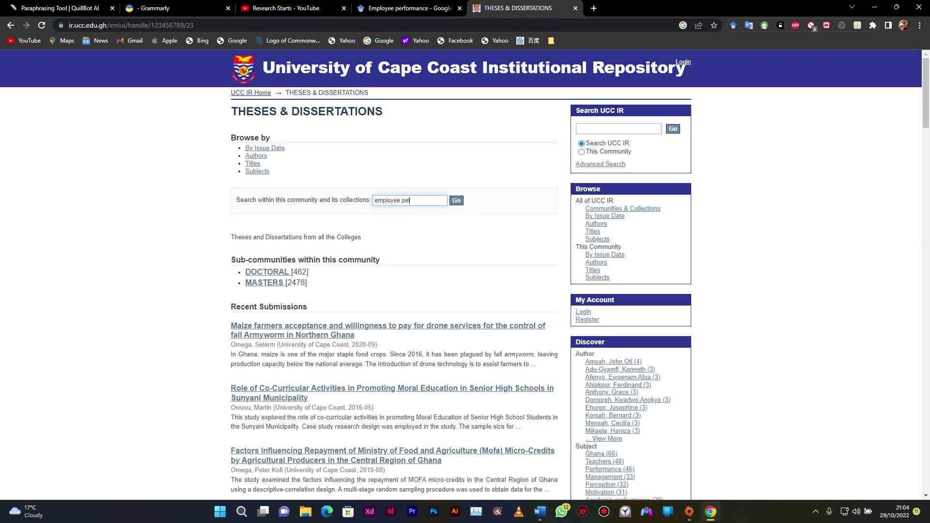
key(BackSpace)
key(BackSpace)
key(BackSpace)
text(nce)
key(Return)
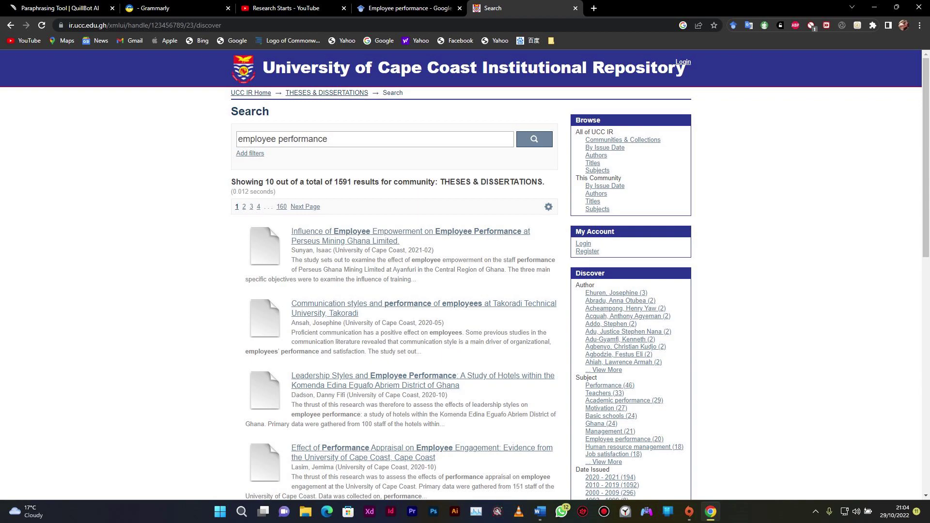
scroll(465, 275, down, 1)
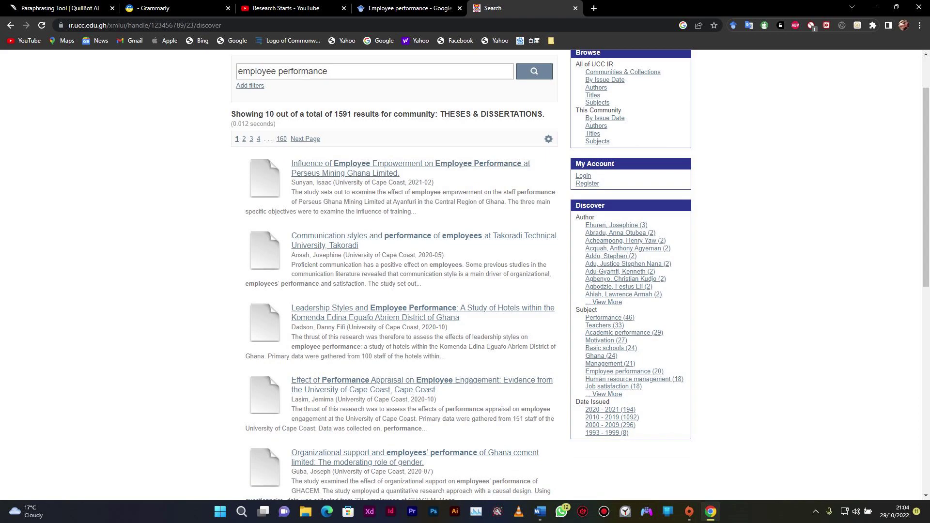
click(594, 8)
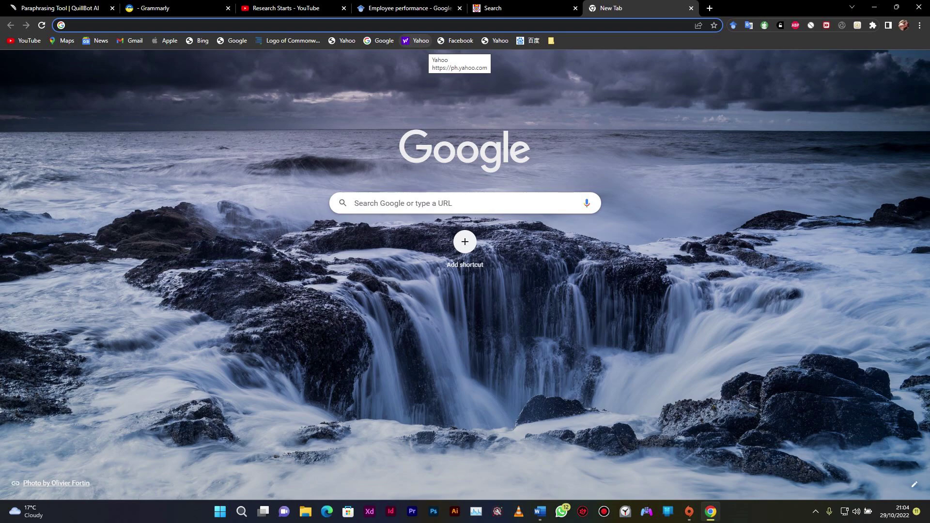
Open elsevier.com and Google searches for 'wiley' and 'francis and taylor' in separate tabs.
text(Els)
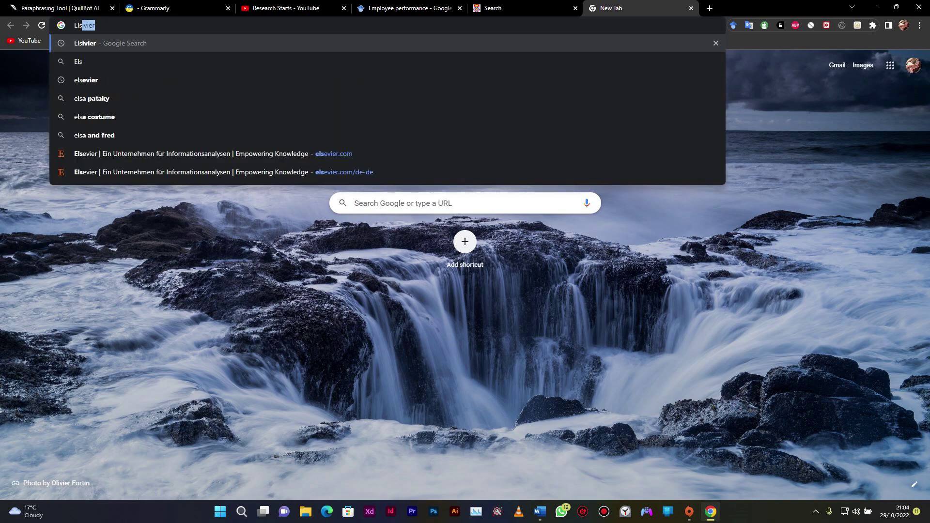
text(e)
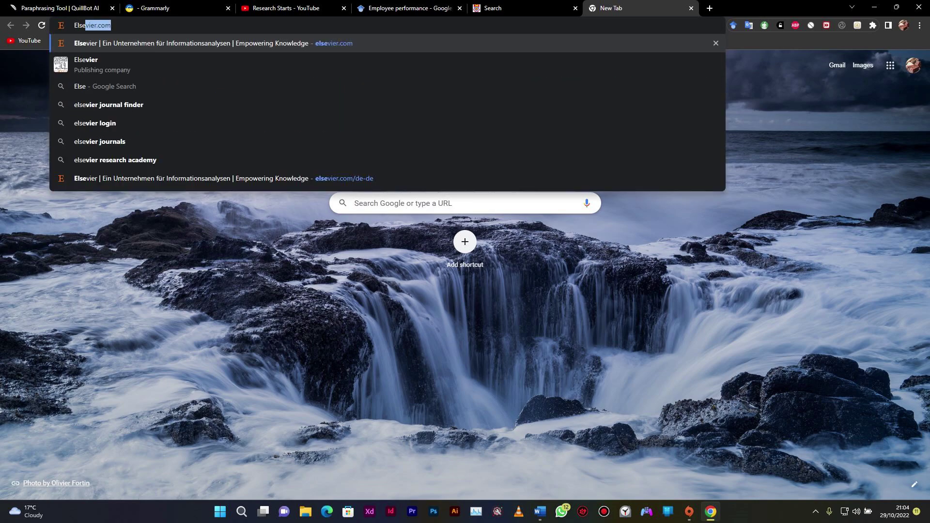
key(Return)
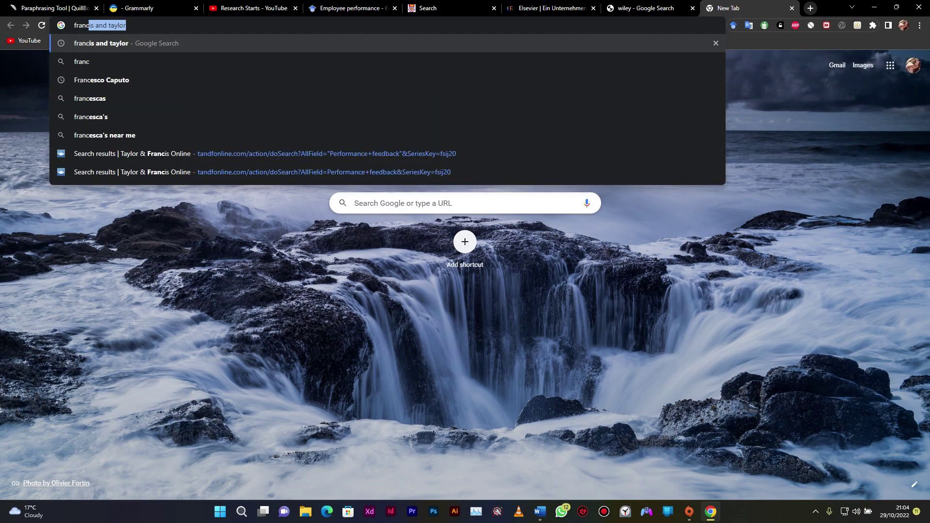
key(Return)
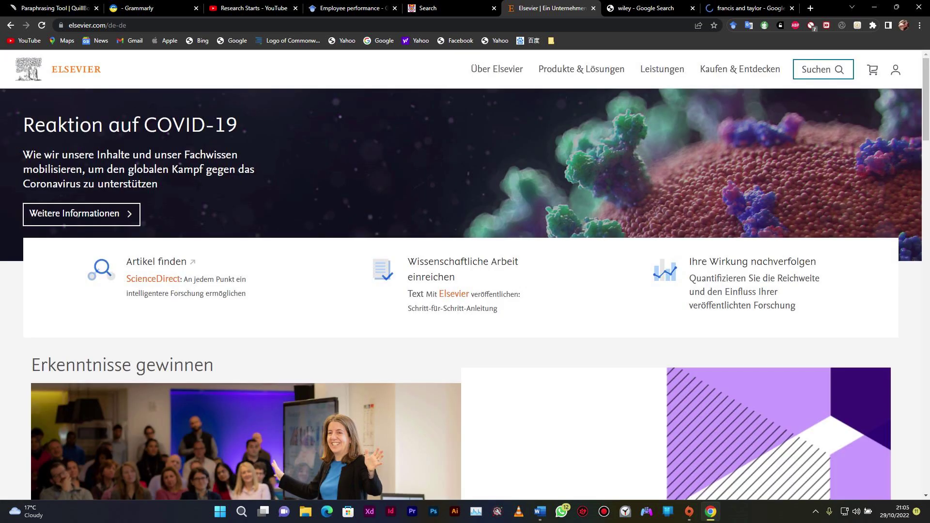
Search Elsevier for 'employee performance' and have German pages always translated into English.
click(823, 69)
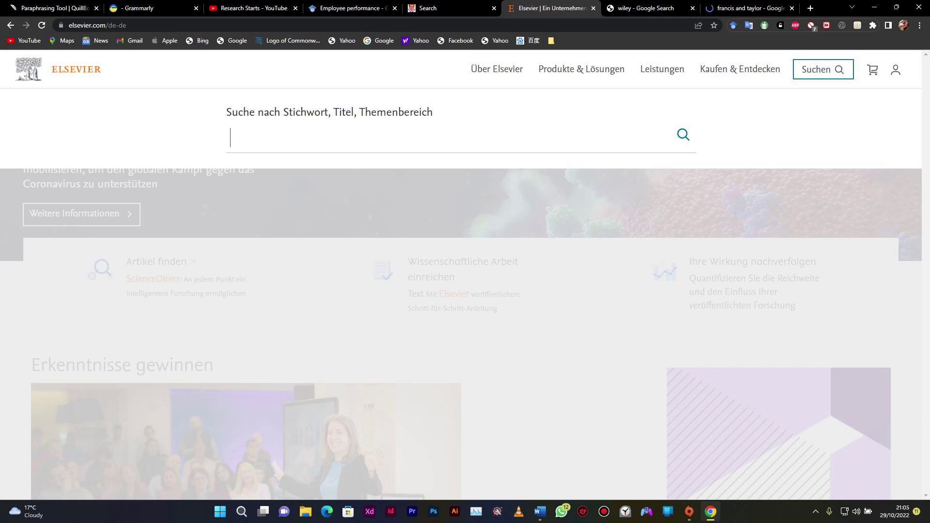
text(employee performa)
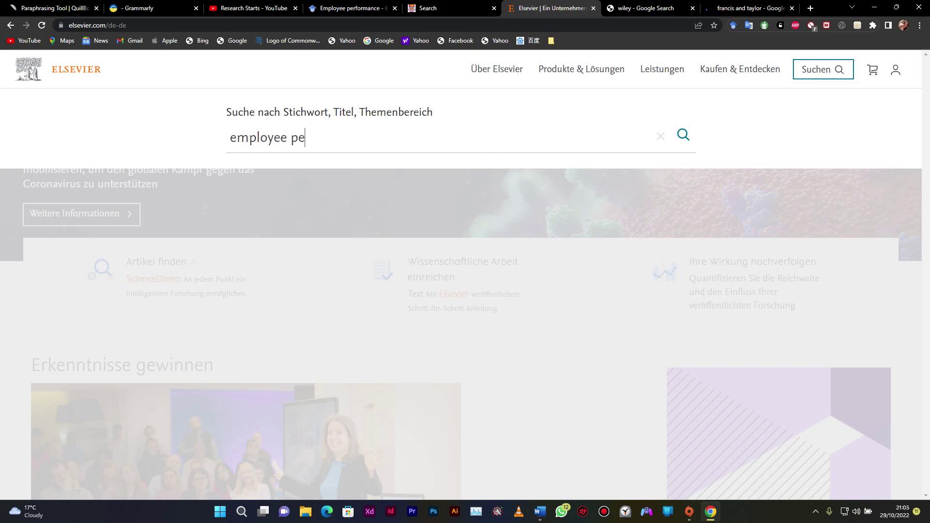
text(nce)
key(Return)
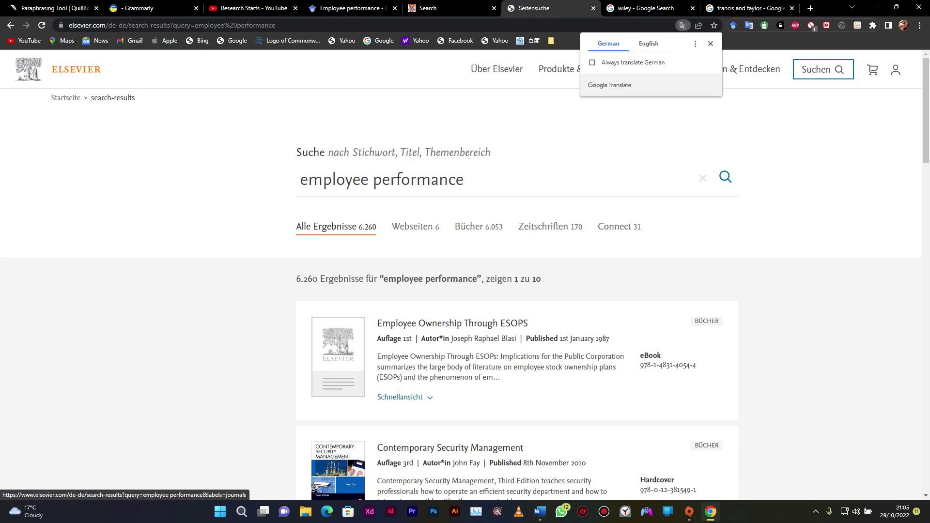
click(648, 43)
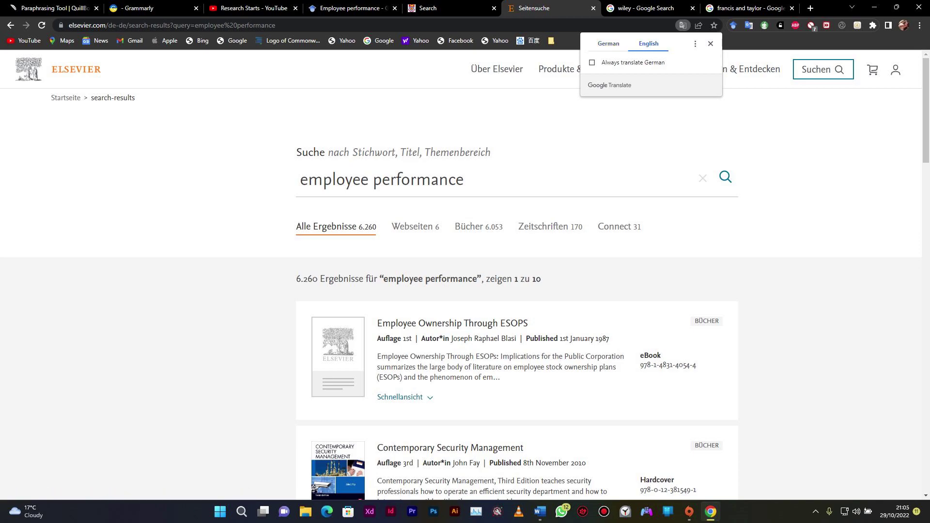
click(592, 62)
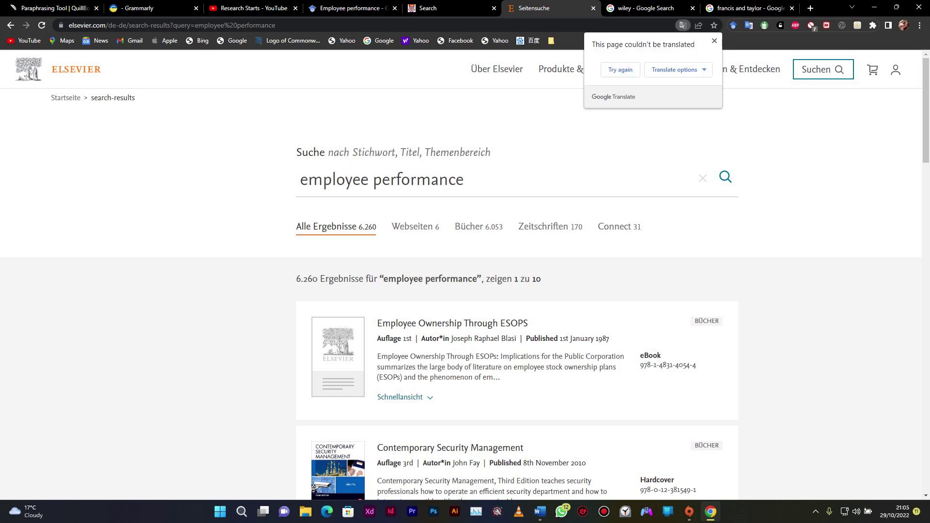
Scroll through the 6,260 Elsevier results, then switch to the Google 'wiley' search tab.
scroll(461, 295, down, 1)
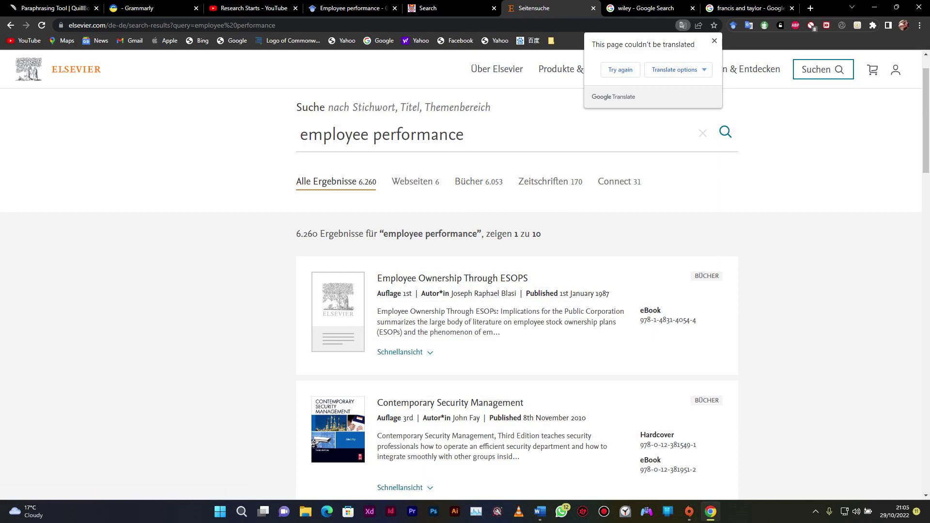
scroll(551, 181, up, 1)
scroll(550, 181, down, 5)
scroll(465, 296, down, 6)
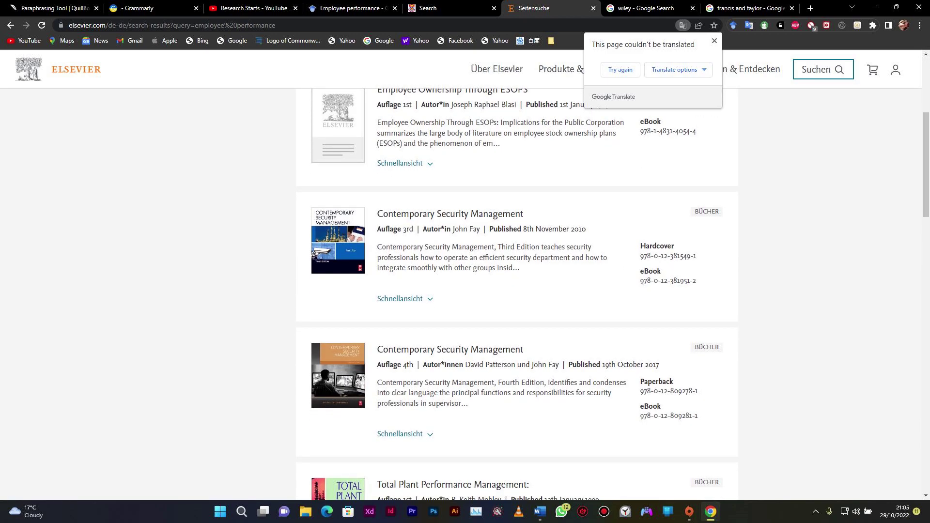
scroll(516, 295, down, 6)
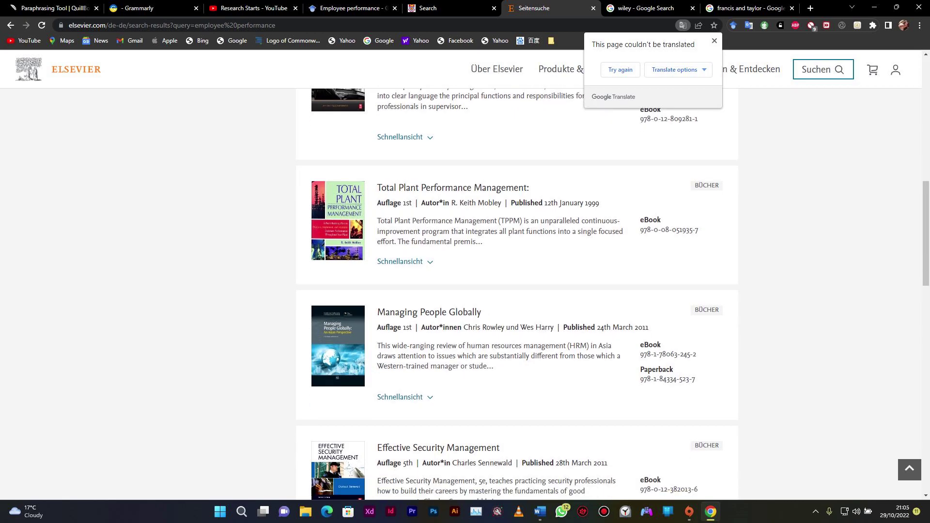
scroll(516, 294, down, 8)
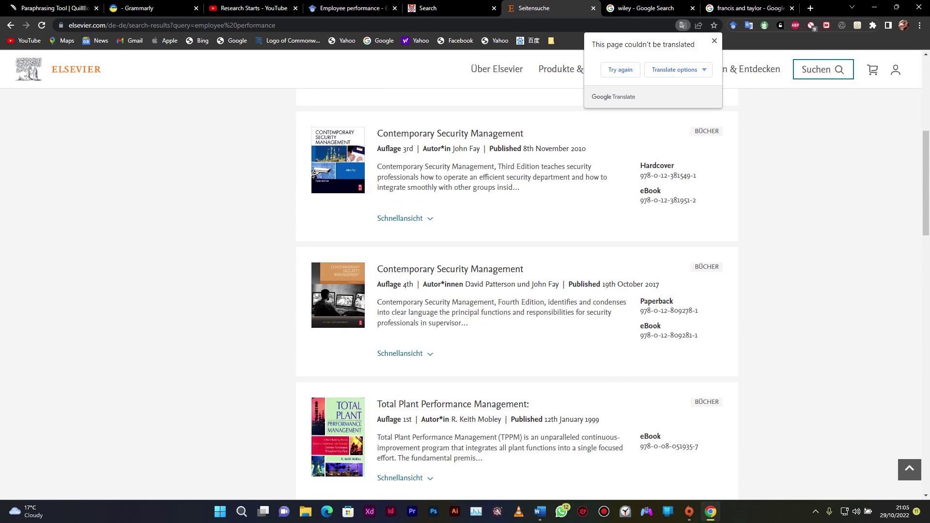
key(ctrl+Tab)
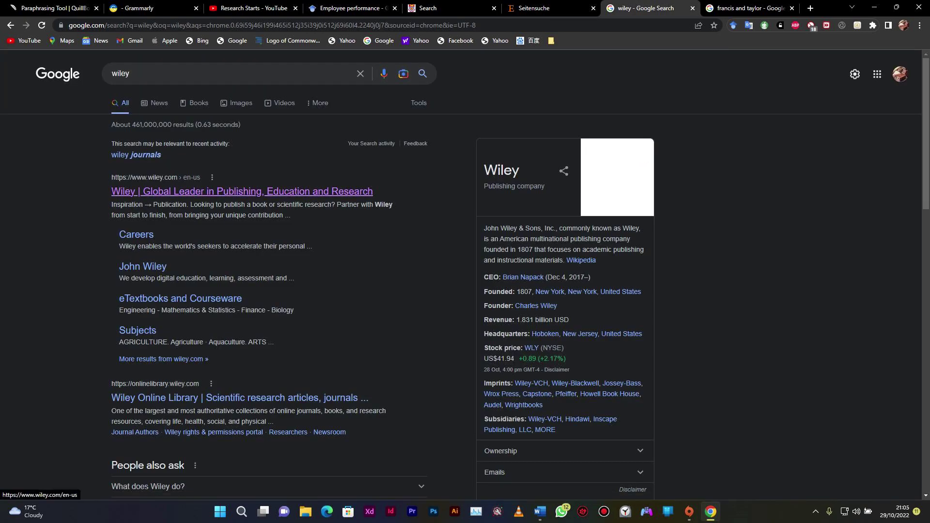
Search Wiley's site for 'employee performance', accepting cookies and closing the Francis and Taylor tab.
click(242, 191)
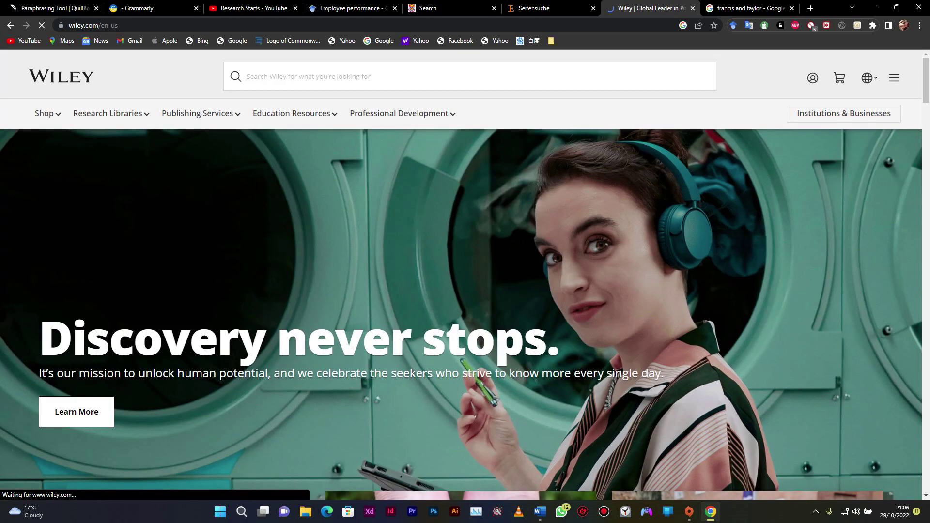
click(291, 76)
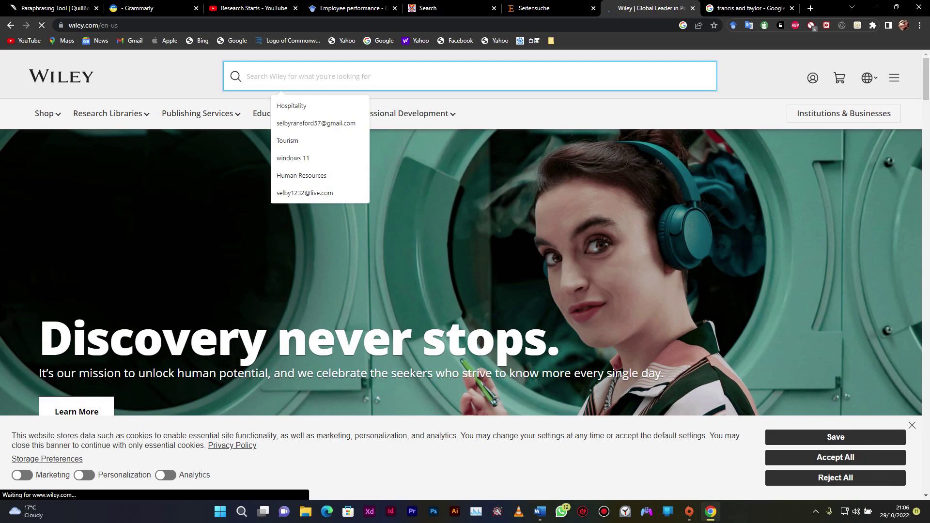
text(emplo)
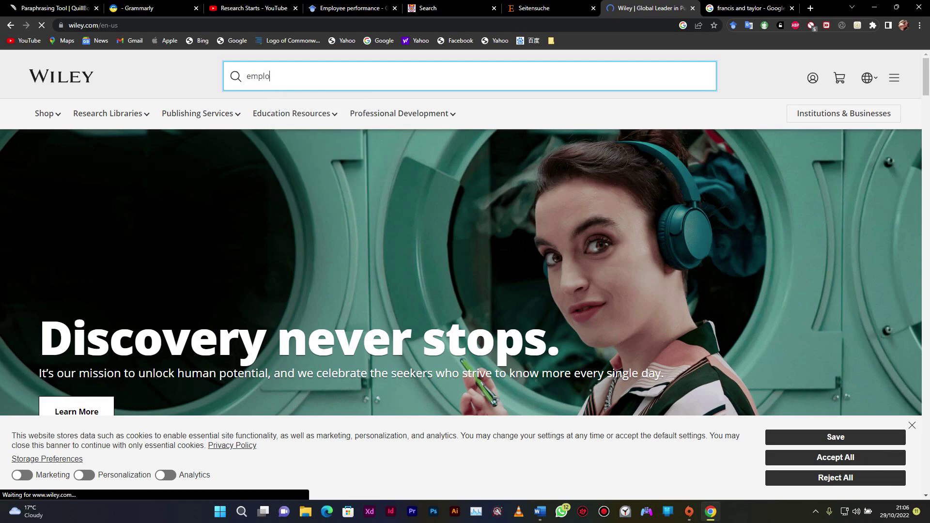
text(yee performance)
click(836, 457)
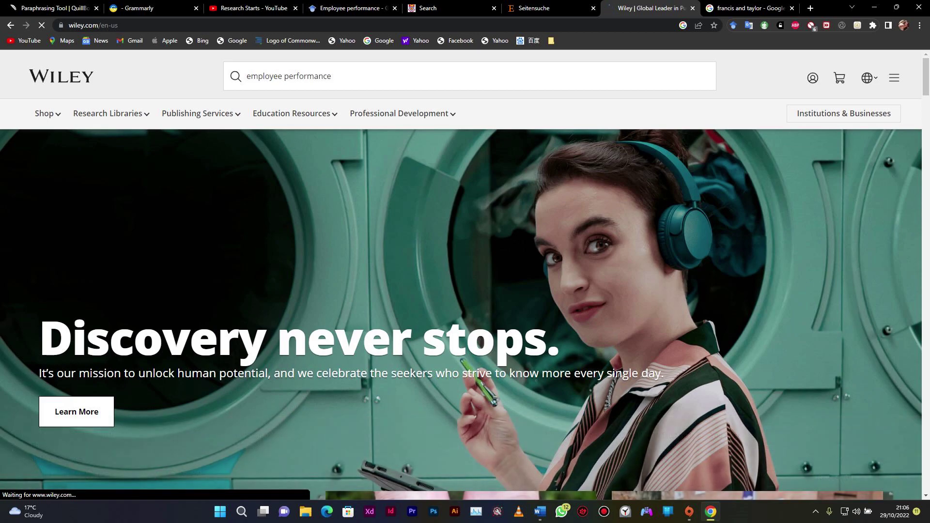
scroll(465, 315, down, 6)
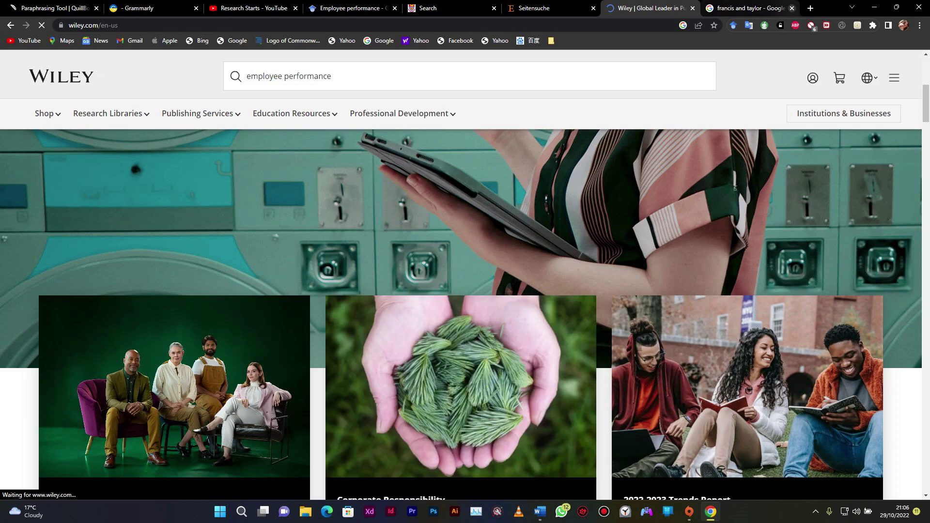
click(792, 7)
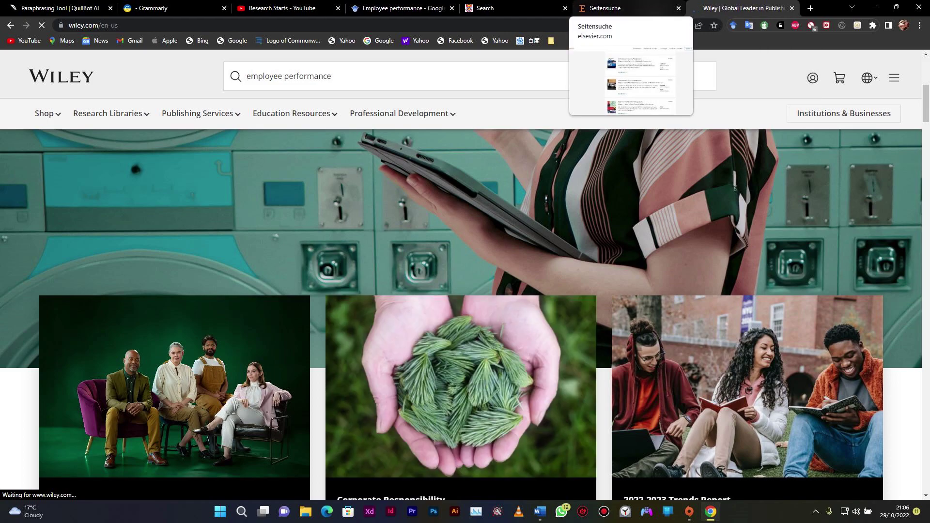
scroll(460, 315, down, 8)
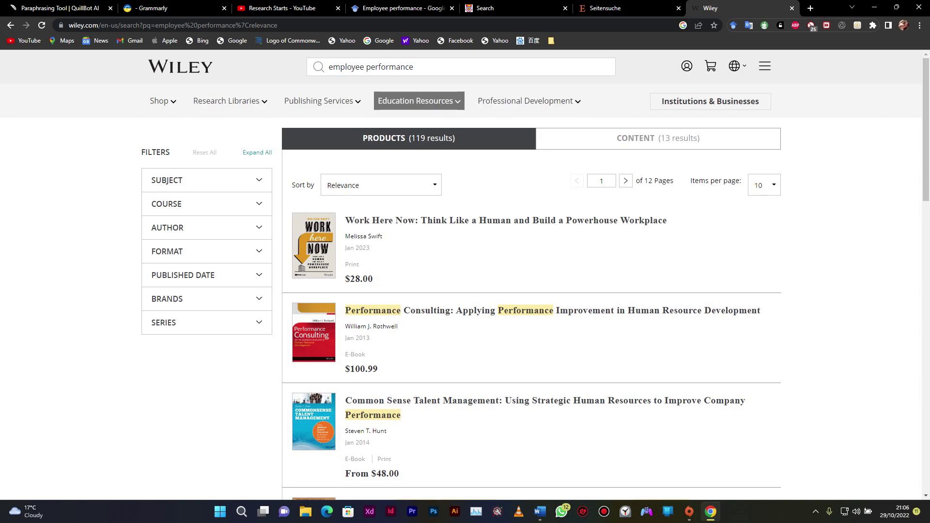
Sort Wiley results by Publication Date (newest-oldest), then close the Wiley tab.
click(319, 101)
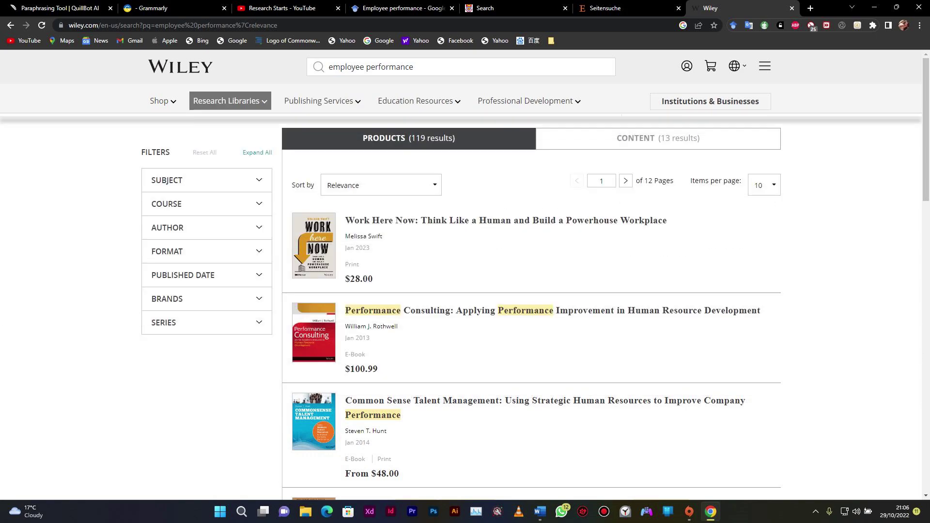
click(227, 101)
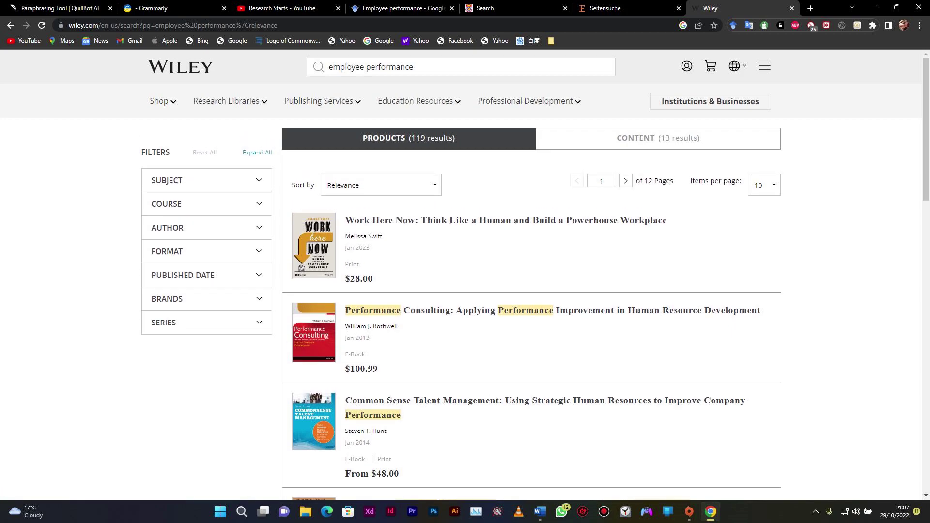
click(381, 185)
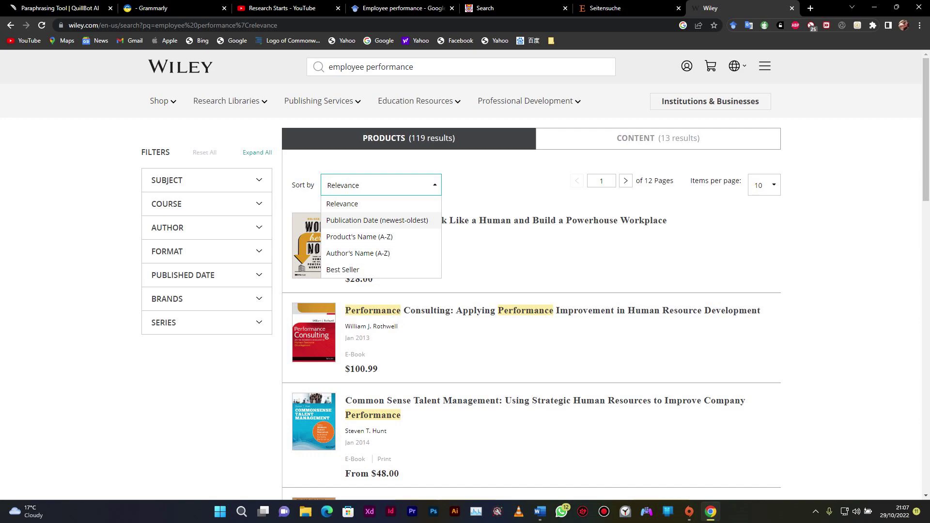
click(377, 220)
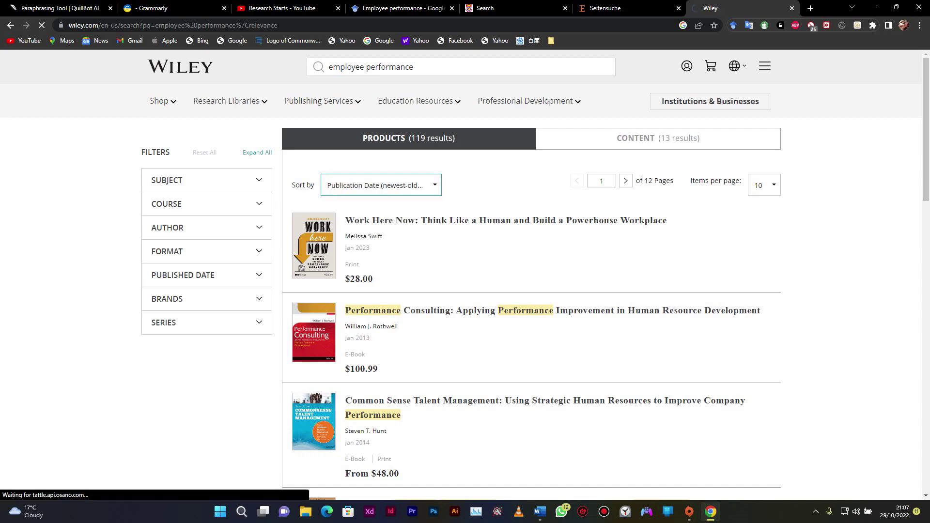
scroll(532, 324, down, 5)
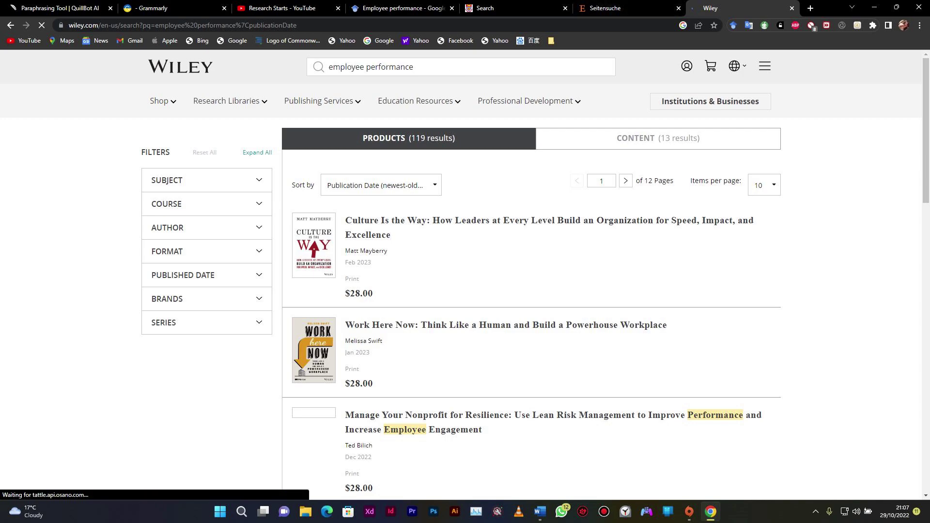
key(ctrl+w)
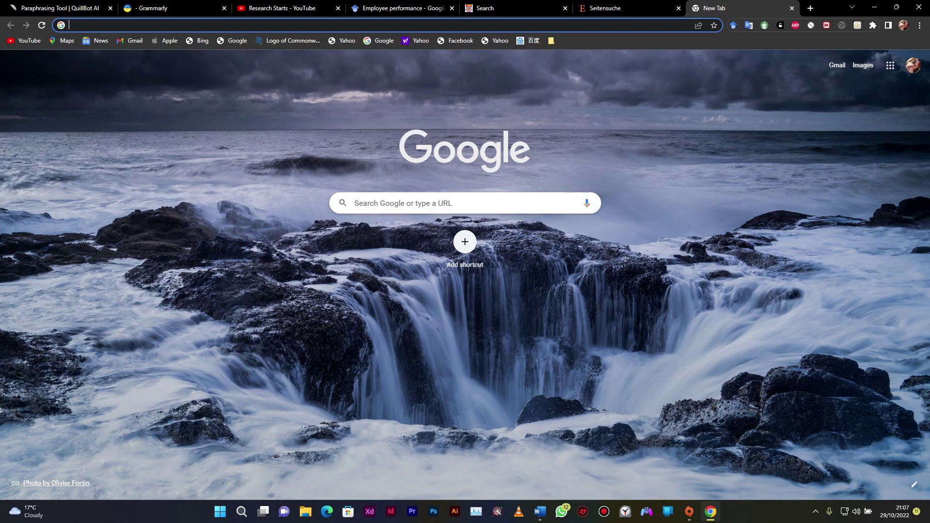
Go to researchgate.net and search its publications for 'employee performance'.
text(Resear)
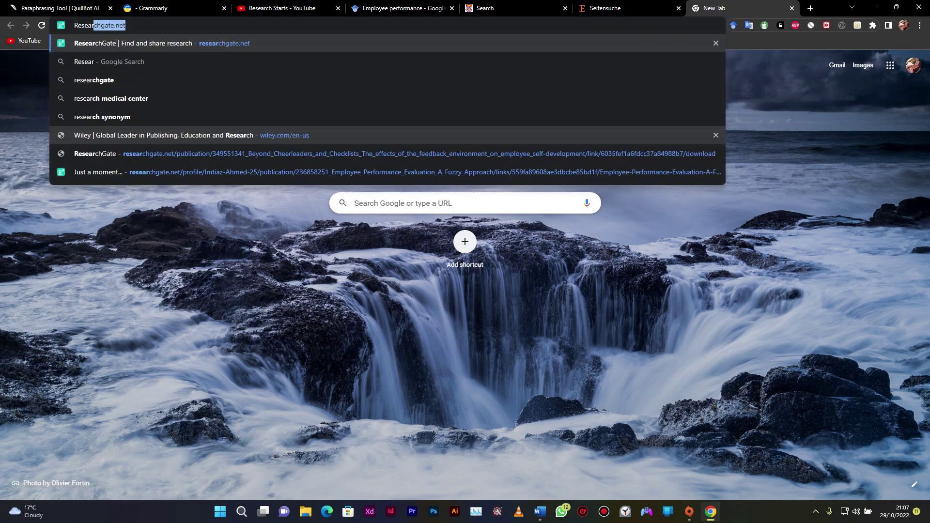
key(Return)
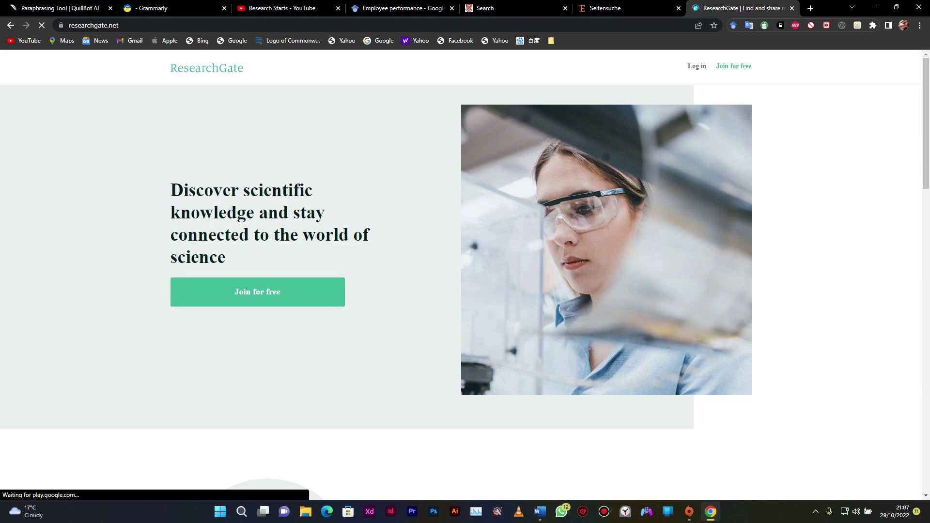
scroll(465, 290, down, 10)
scroll(465, 291, up, 4)
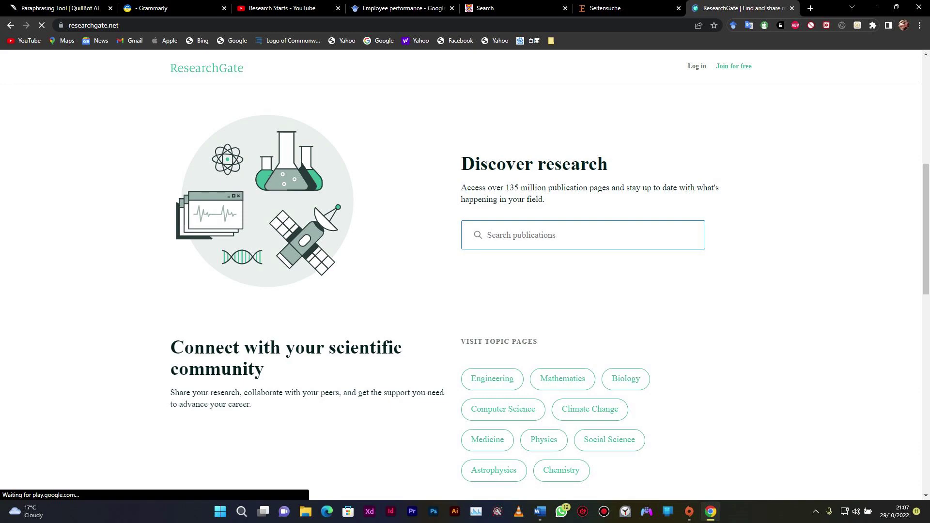
text(employee performance)
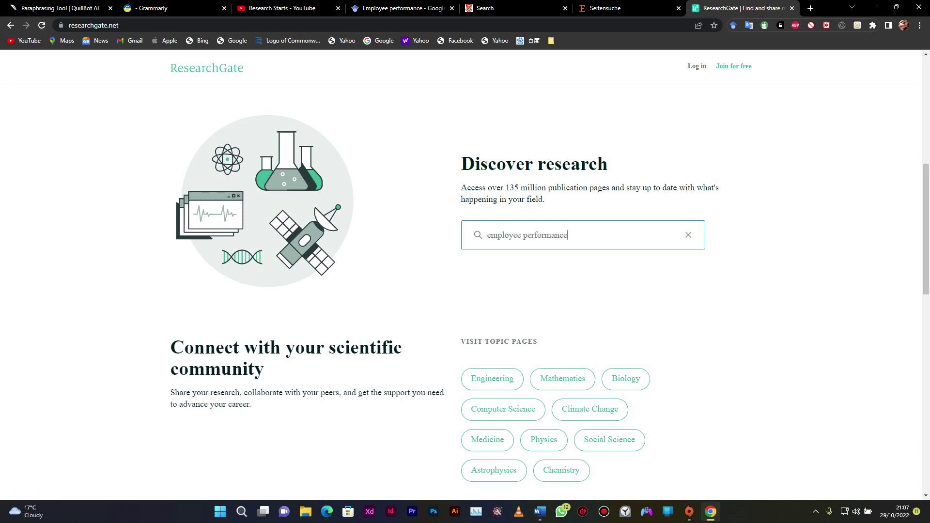
key(Return)
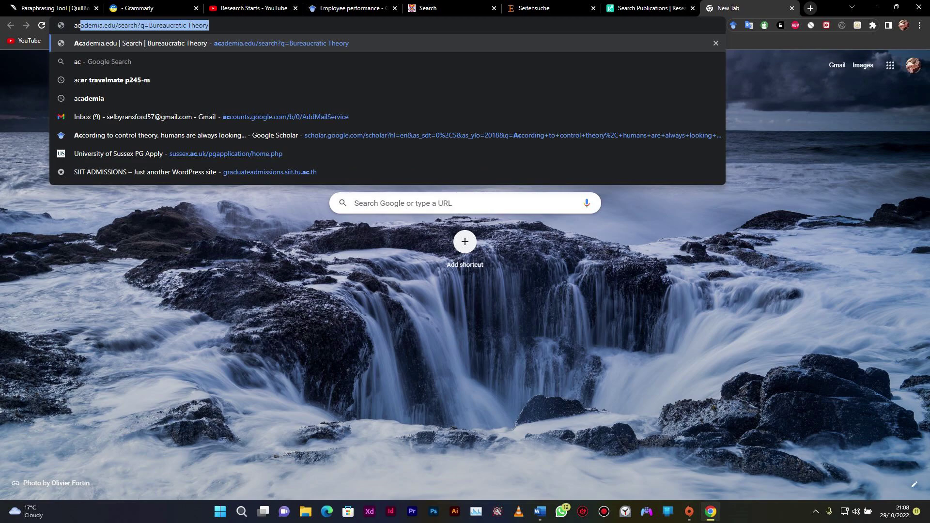
Run the Academia.edu search for 'Bureaucratic Theory', dismiss the advanced-search upsell, and reveal the hidden tray icons.
key(Return)
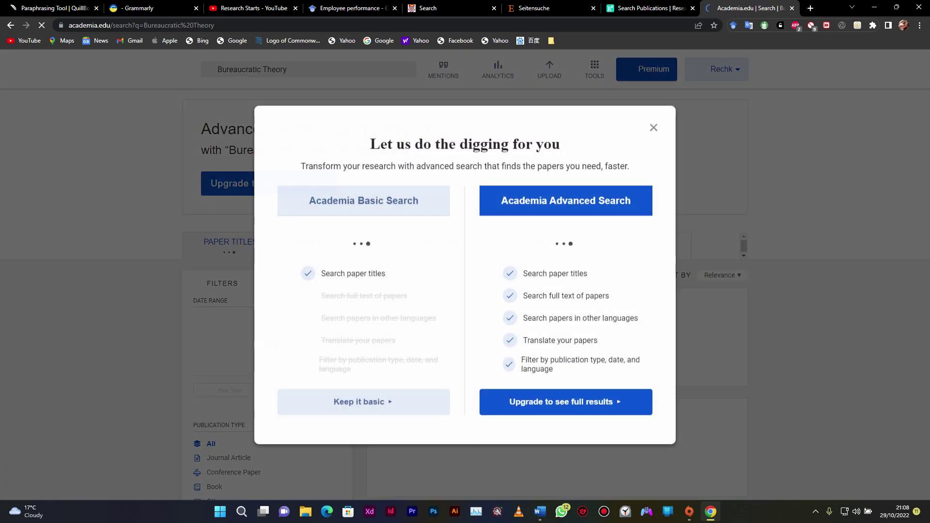
key(Escape)
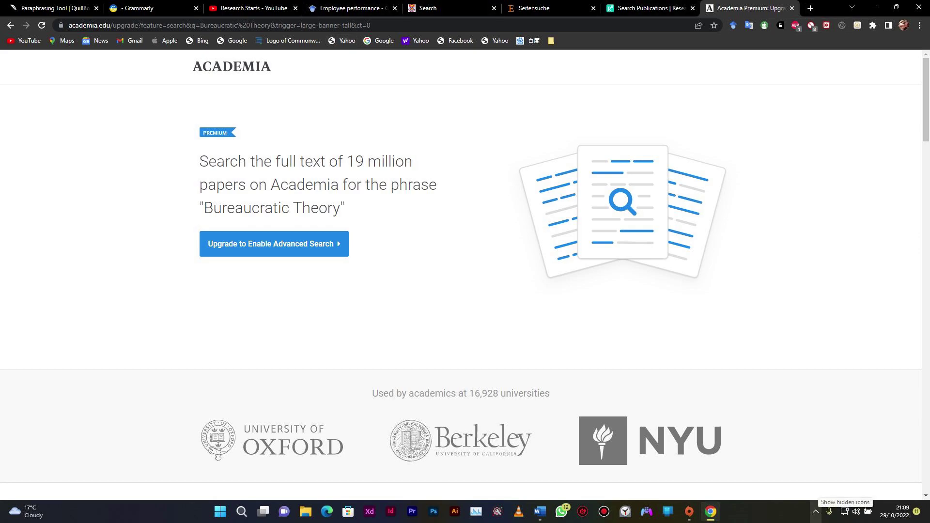
click(815, 512)
click(816, 512)
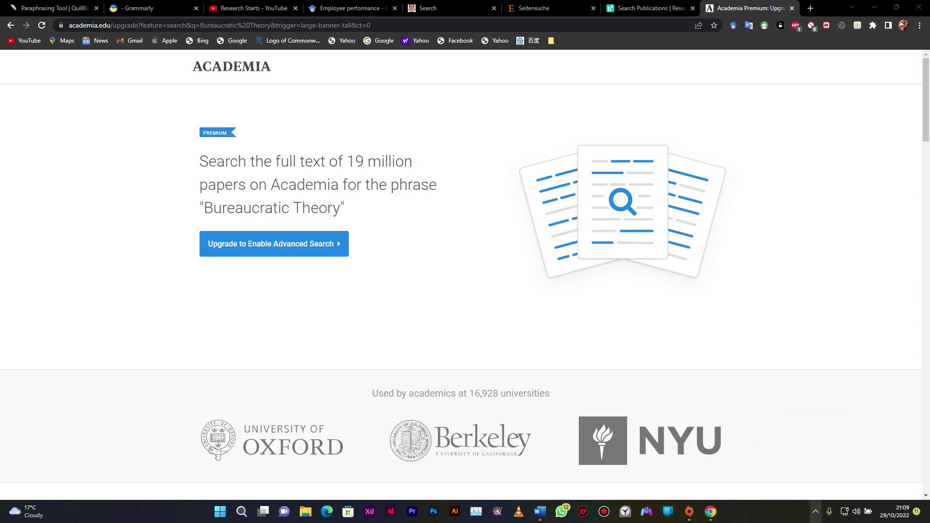
click(816, 512)
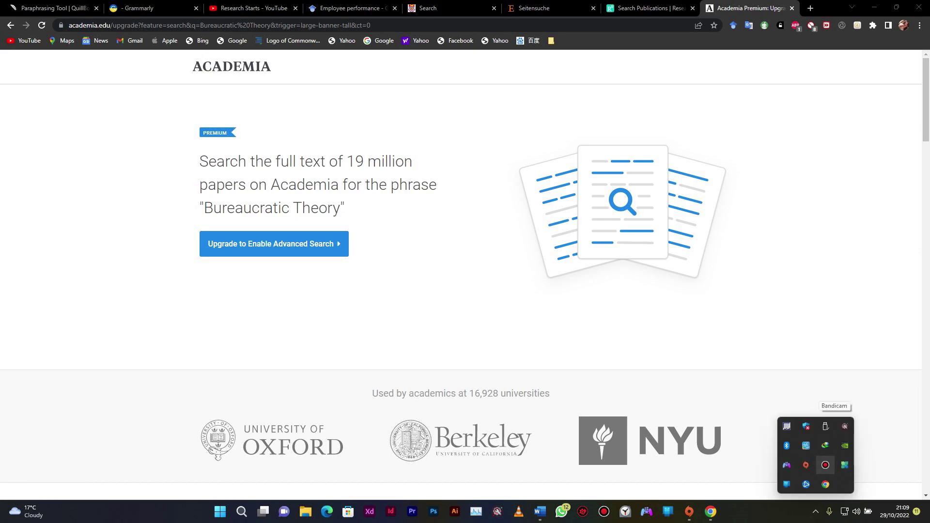
Open Bandicam's main window, showing its Video settings, over the Academia.edu page.
right_click(825, 465)
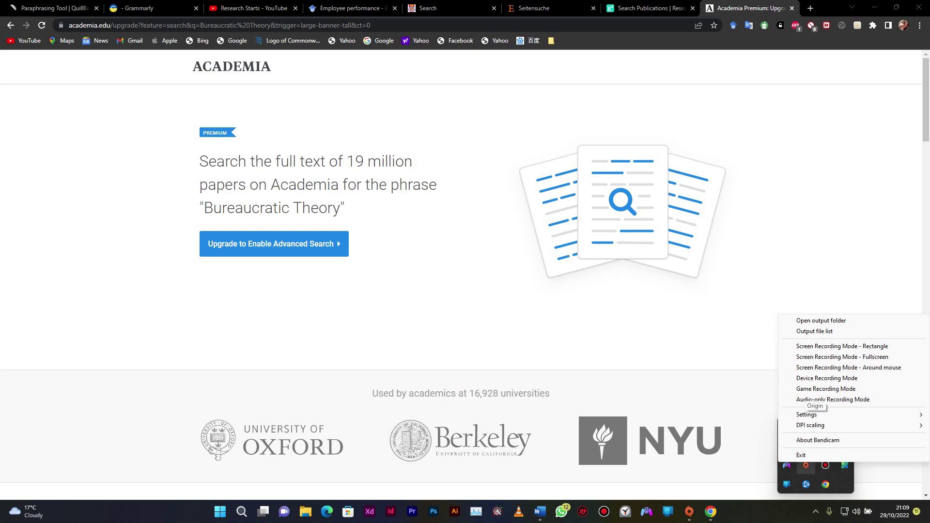
click(603, 511)
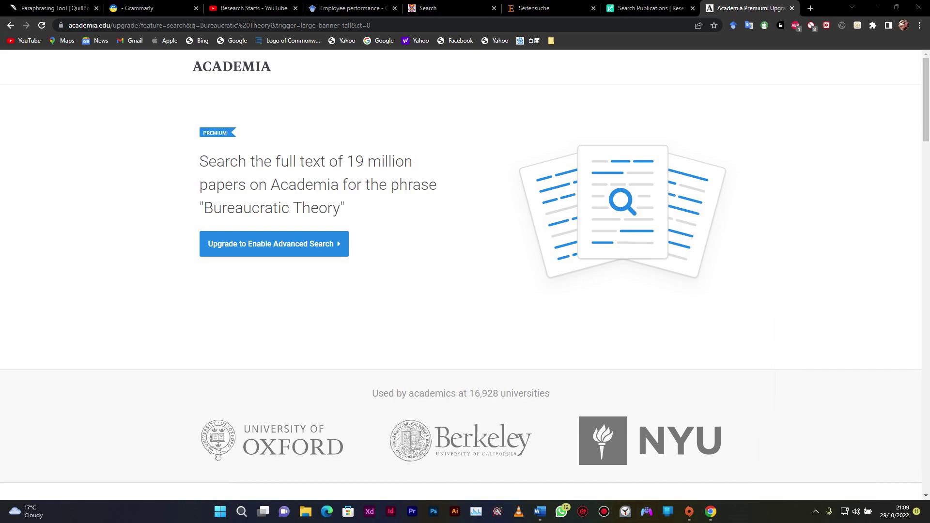
click(603, 512)
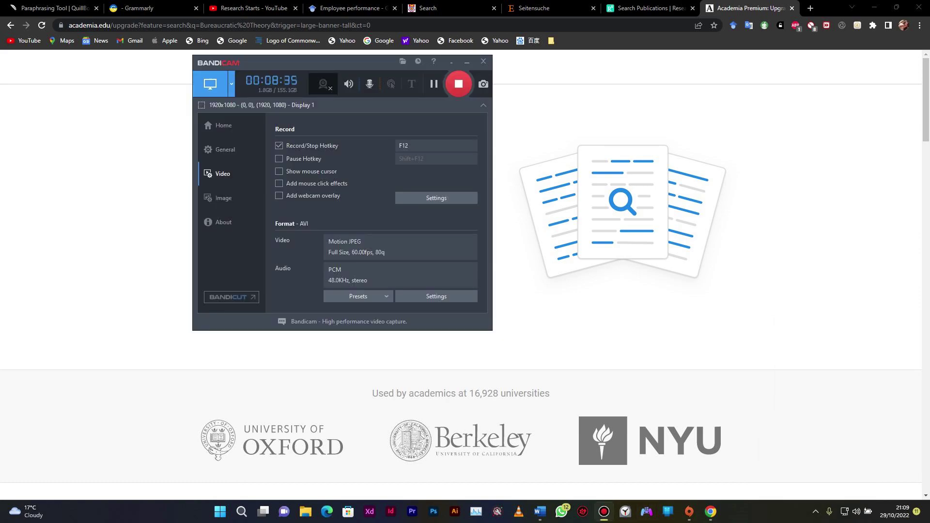